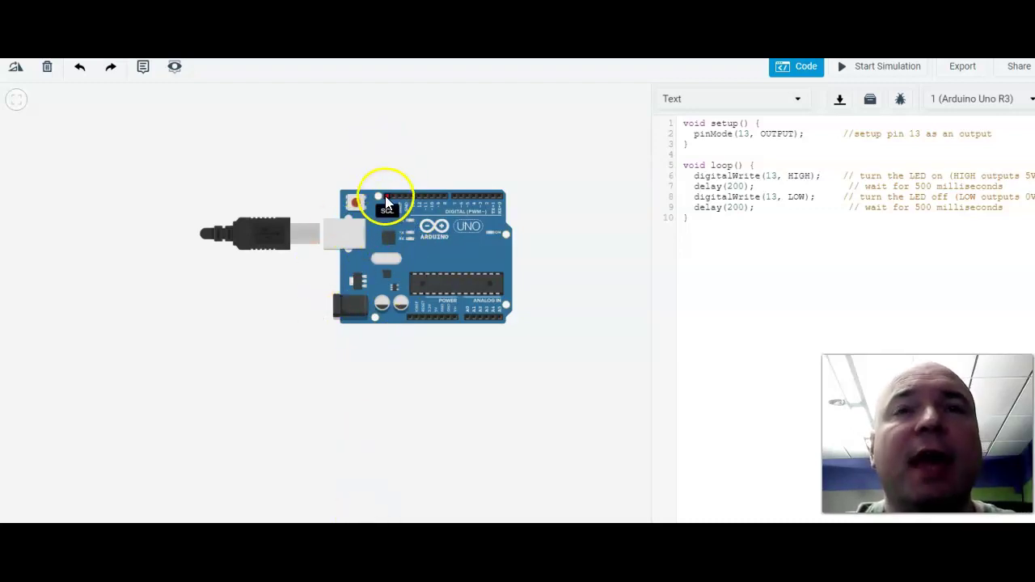
# Close the code editor and scroll the Basic components list down to Breadboard Small.
pyautogui.scroll(5, 397, 204)
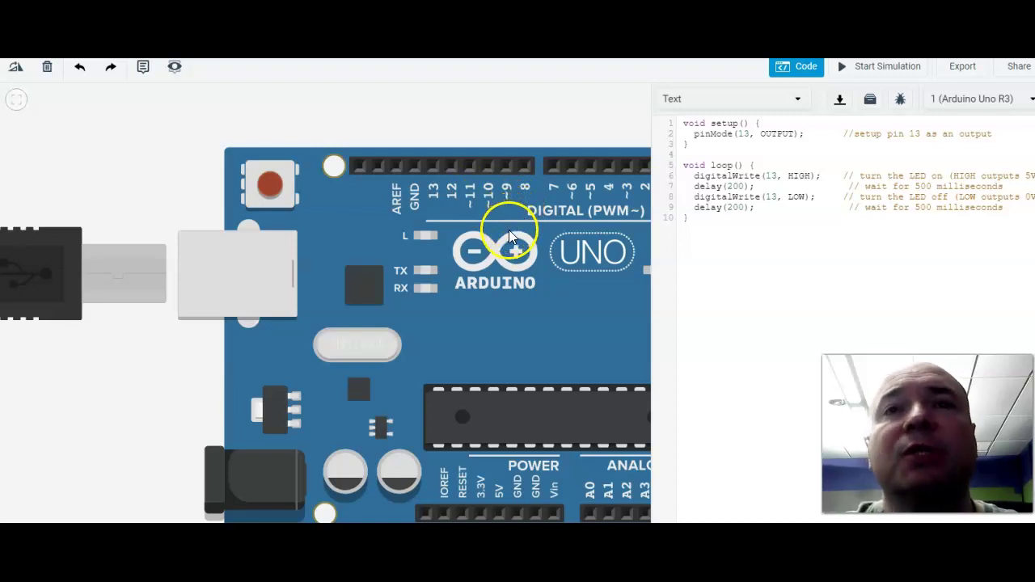
pyautogui.scroll(-3, 508, 231)
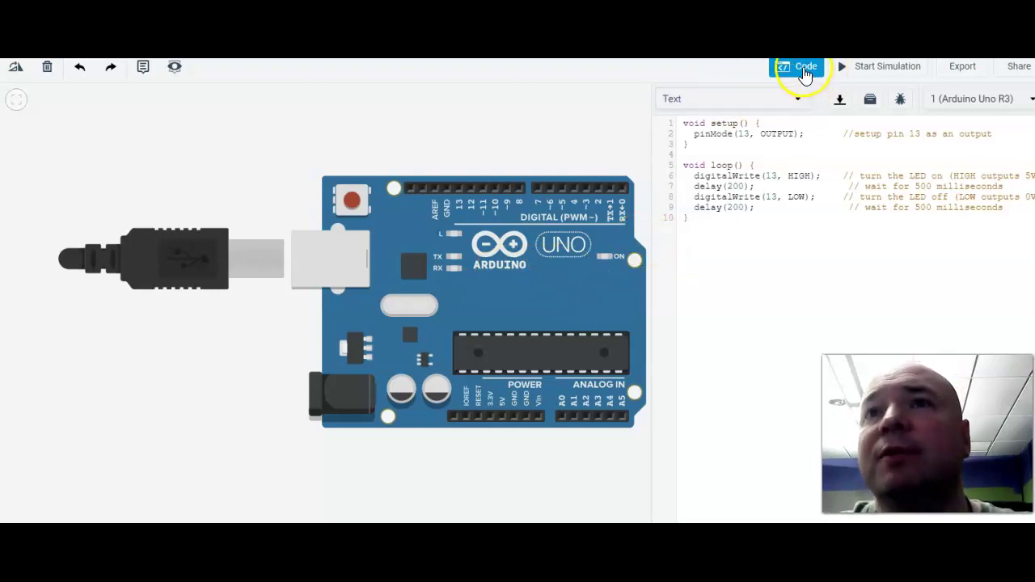
pyautogui.click(805, 71)
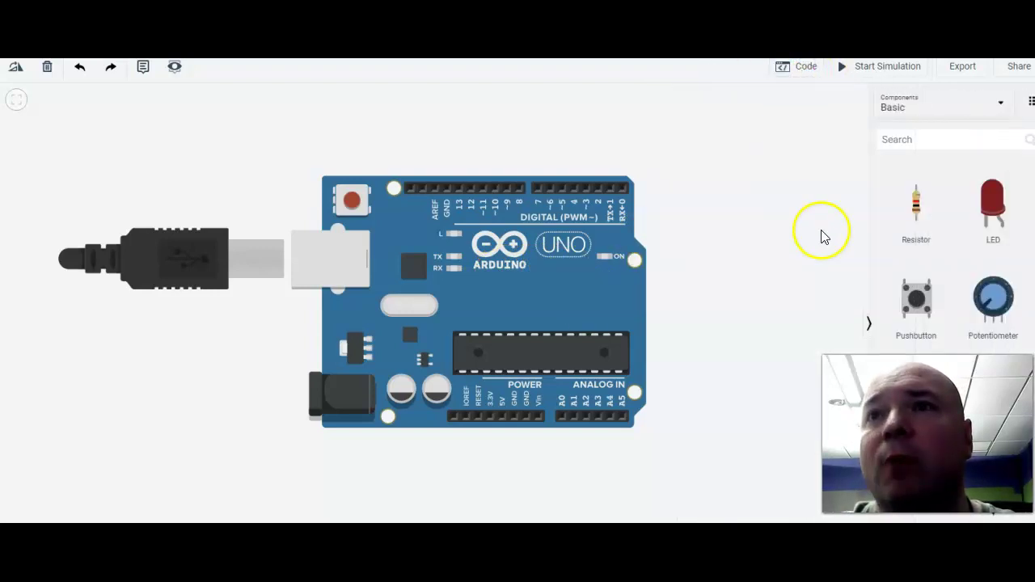
pyautogui.click(934, 110)
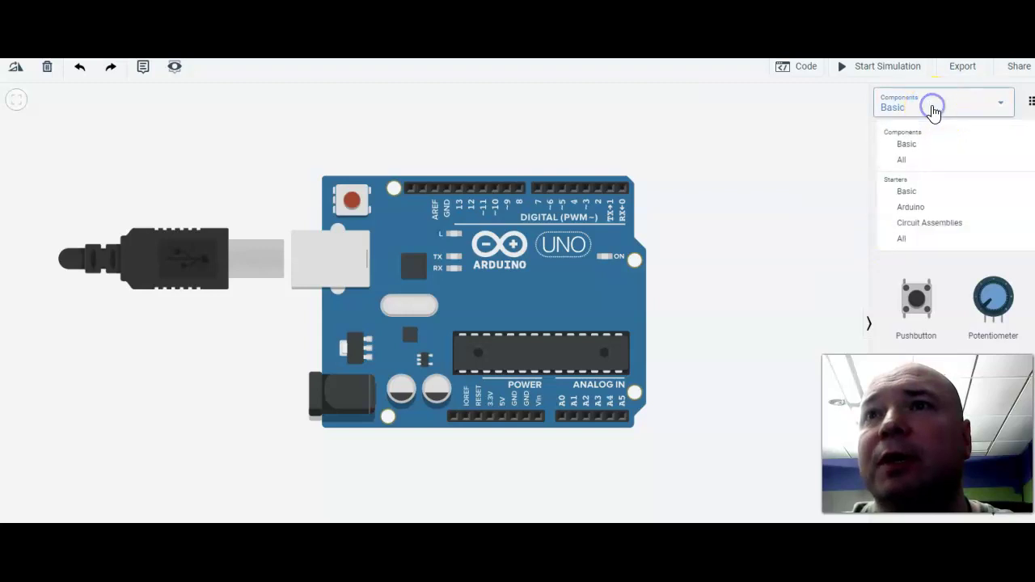
pyautogui.click(934, 110)
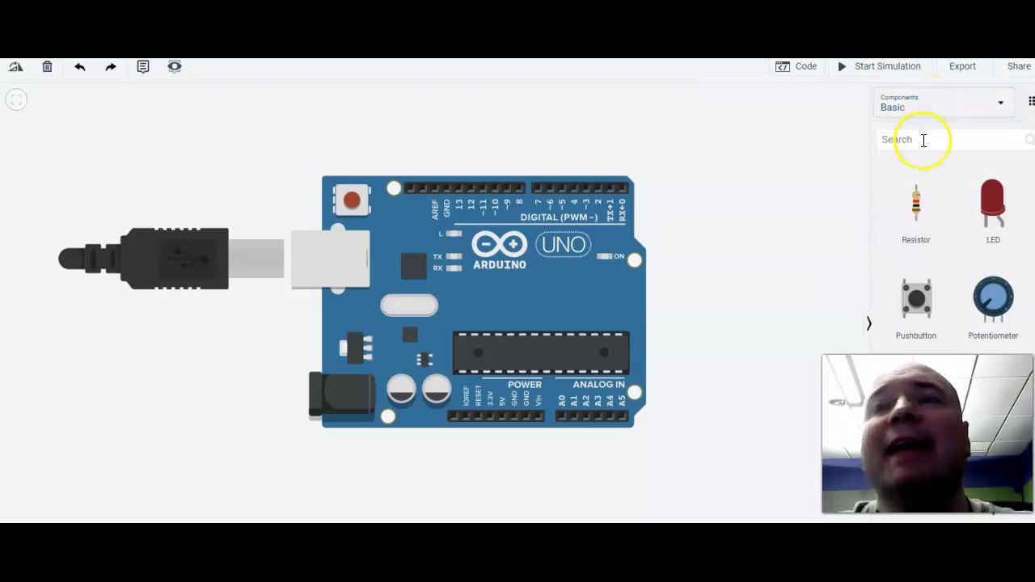
pyautogui.scroll(-2, 927, 243)
pyautogui.scroll(-2, 928, 258)
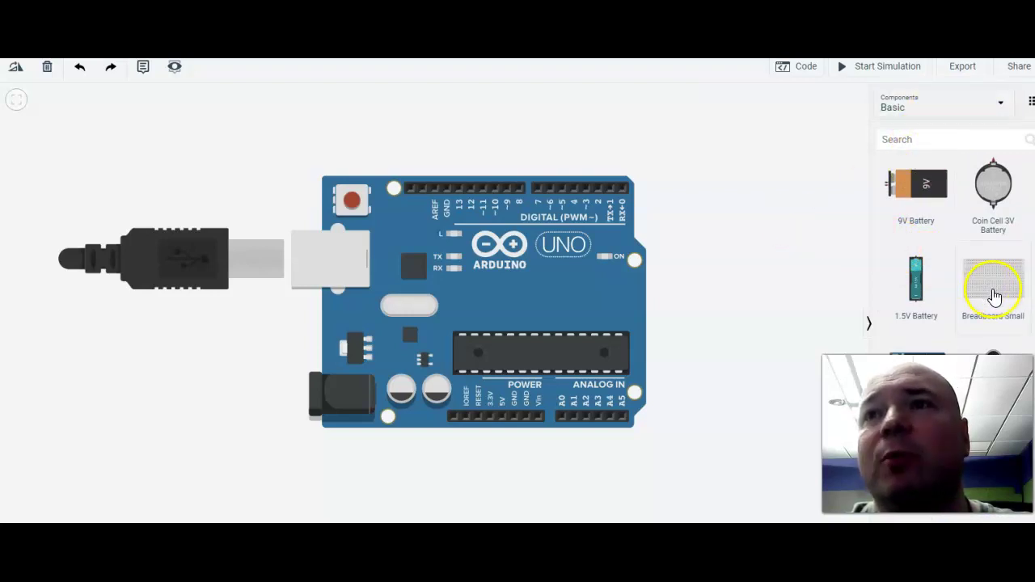
# Place the small breadboard on the canvas and delete the stray green wire.
pyautogui.moveTo(997, 298); pyautogui.dragTo(729, 196)
pyautogui.click(661, 167)
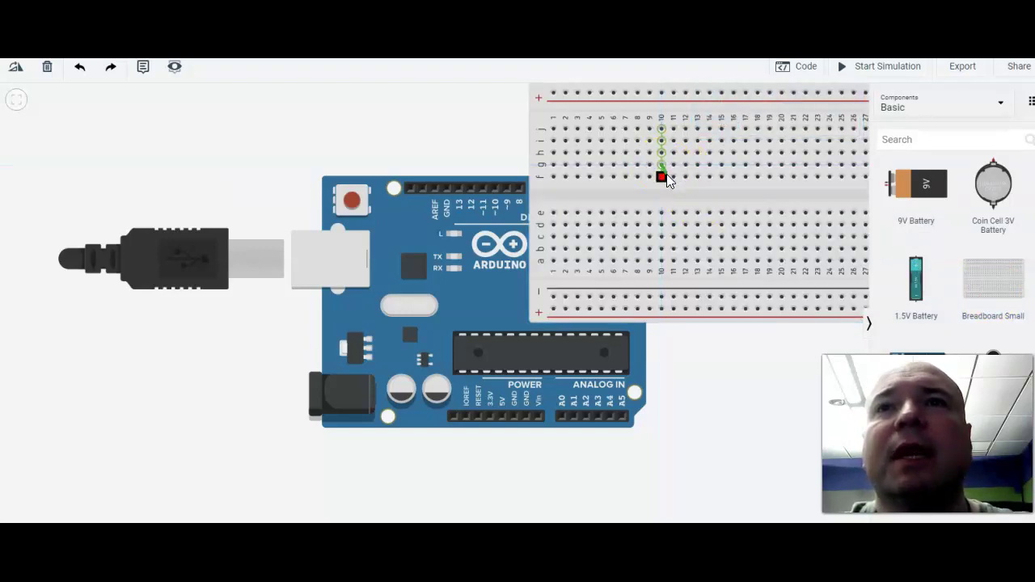
pyautogui.click(672, 174)
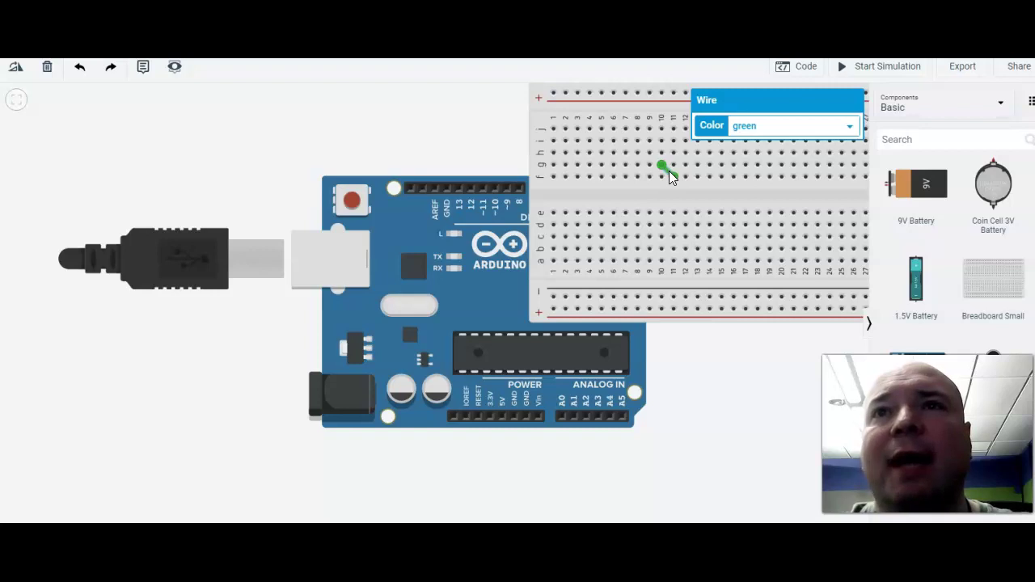
pyautogui.click(50, 69)
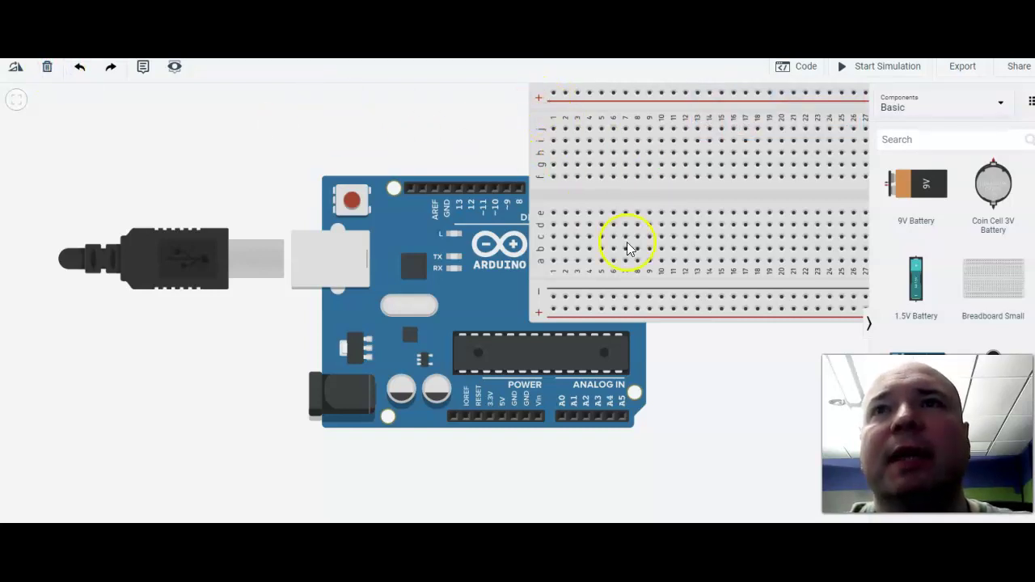
# Zoom out, reposition the breadboard below the Arduino, and shift the Arduino further left.
pyautogui.scroll(-3, 630, 248)
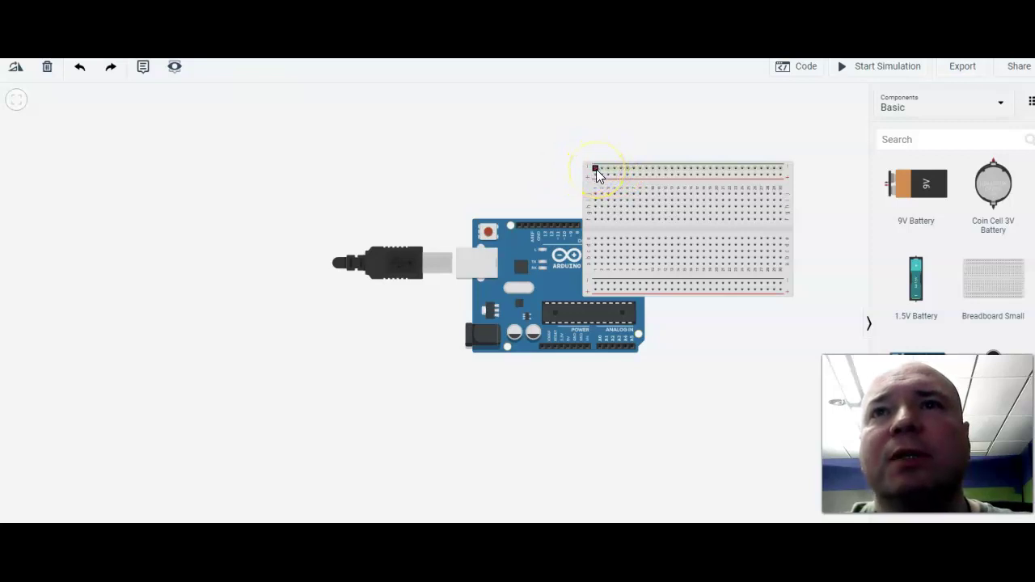
pyautogui.moveTo(588, 175); pyautogui.dragTo(100, 129)
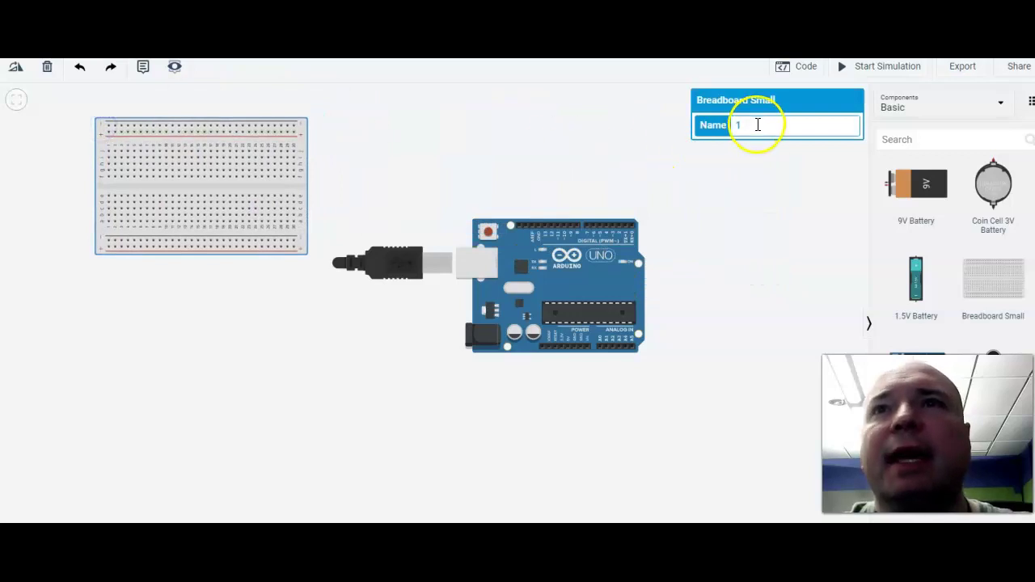
pyautogui.moveTo(101, 128); pyautogui.dragTo(658, 224)
pyautogui.moveTo(558, 256); pyautogui.dragTo(291, 255)
# Delete an accidental green wire and set the breadboard right beside the Arduino.
pyautogui.click(740, 274)
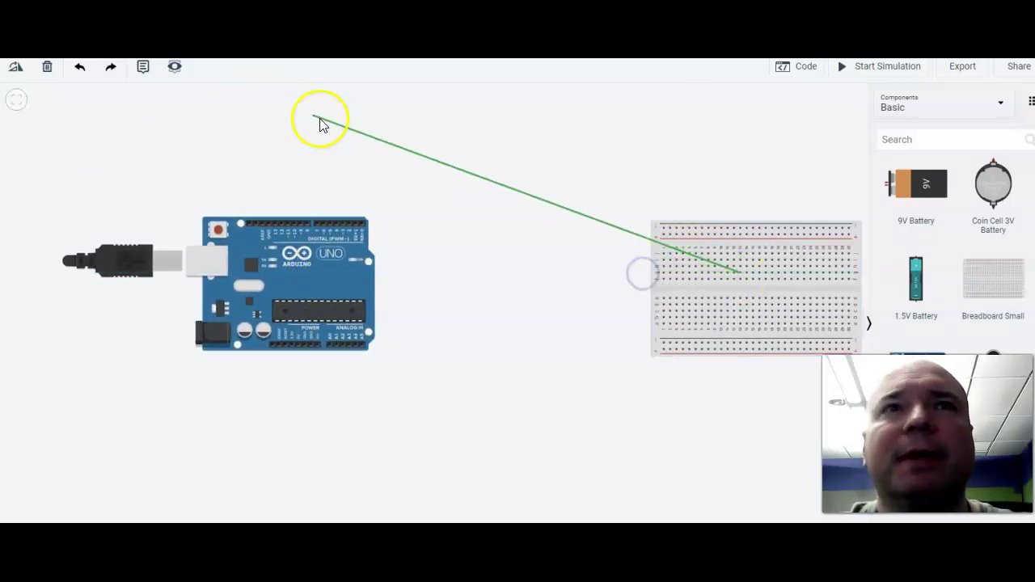
pyautogui.click(664, 240)
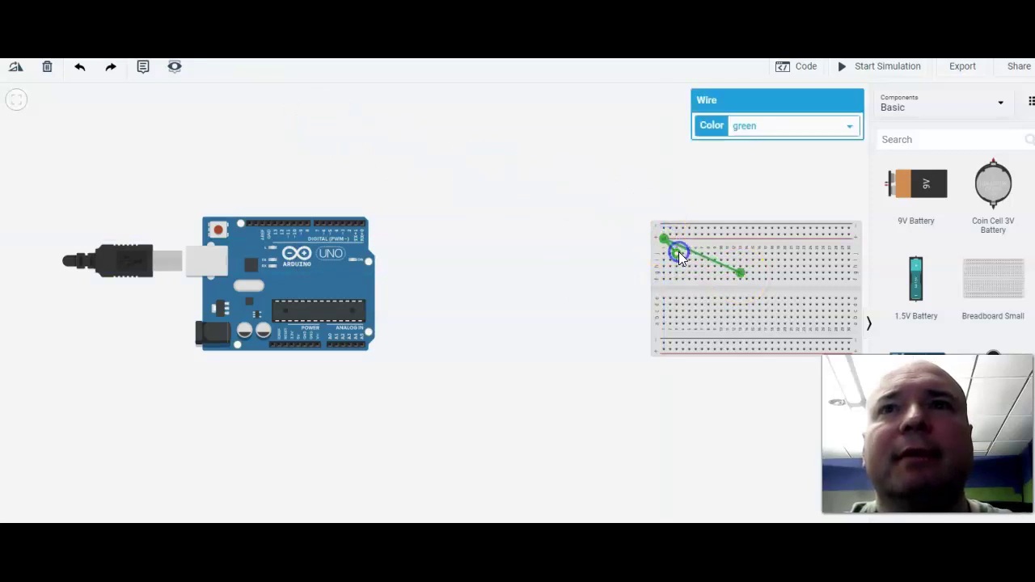
pyautogui.click(46, 67)
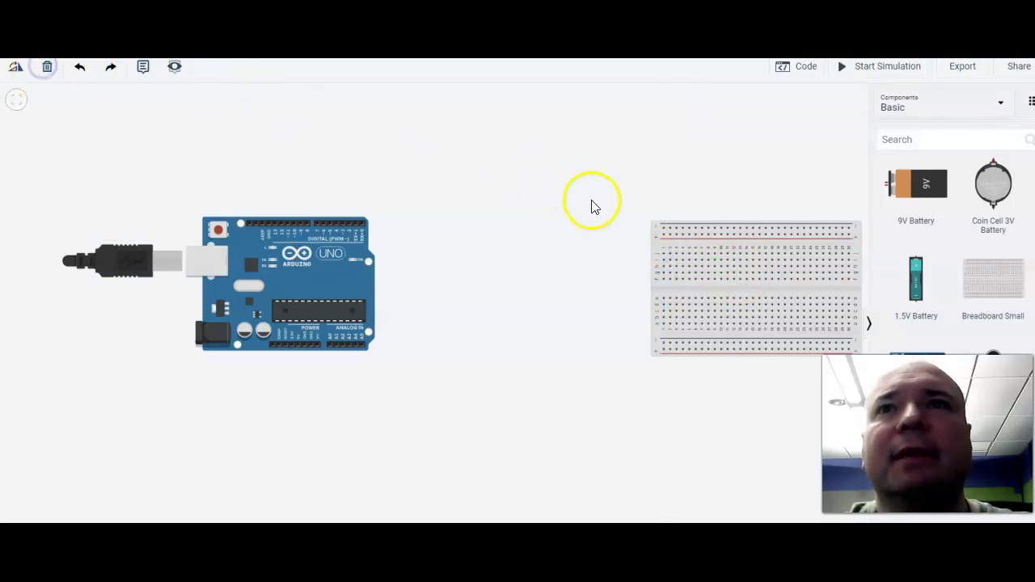
pyautogui.moveTo(656, 229); pyautogui.dragTo(419, 221)
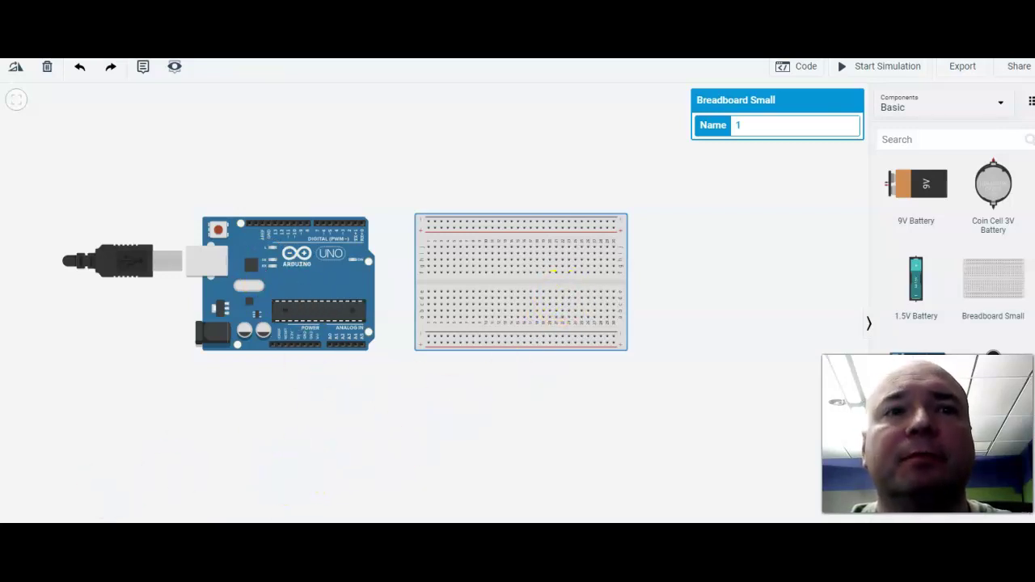
# Search the components for 'LED' and place one above the breadboard.
pyautogui.click(543, 424)
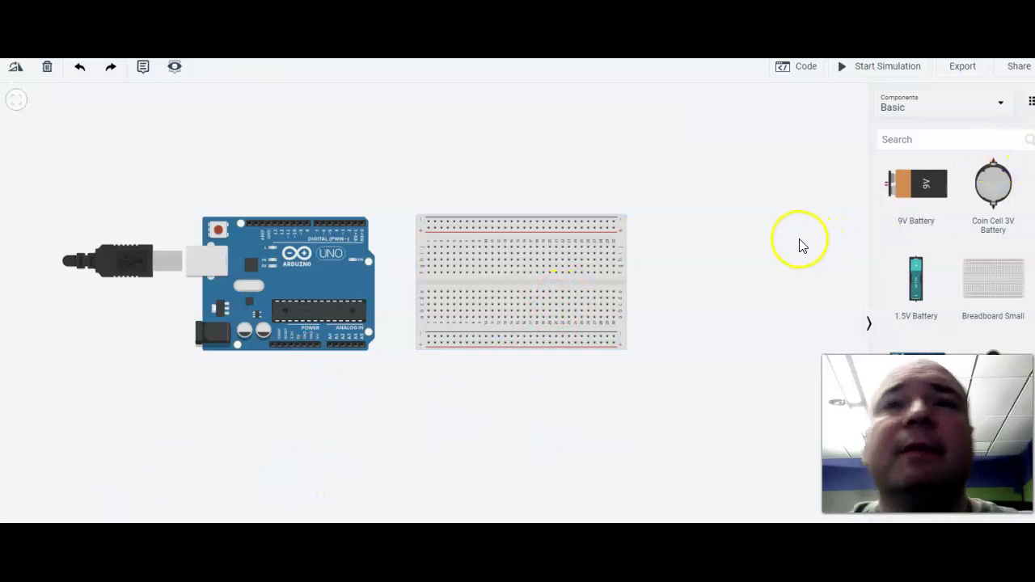
pyautogui.click(901, 142)
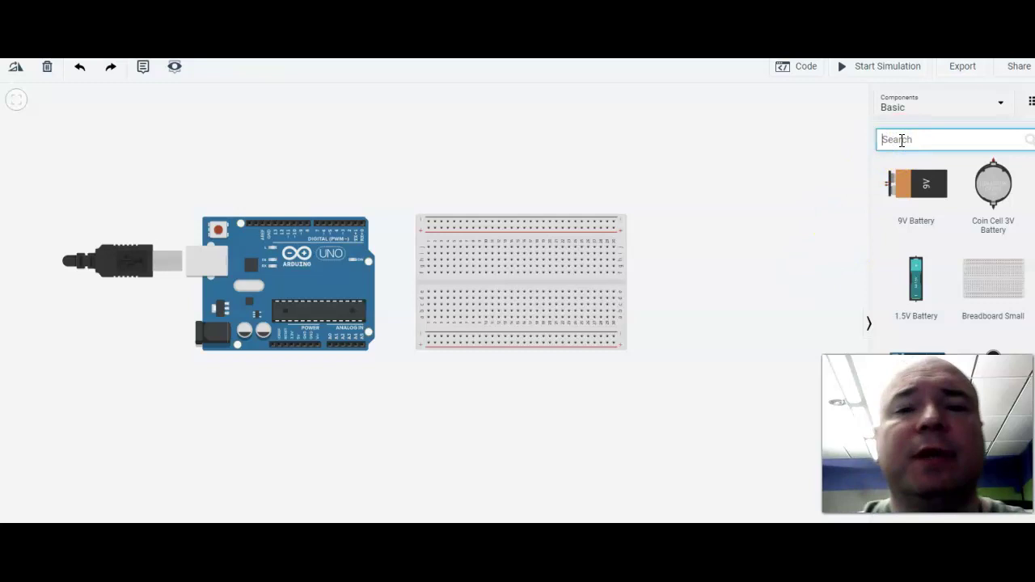
pyautogui.write('LED')
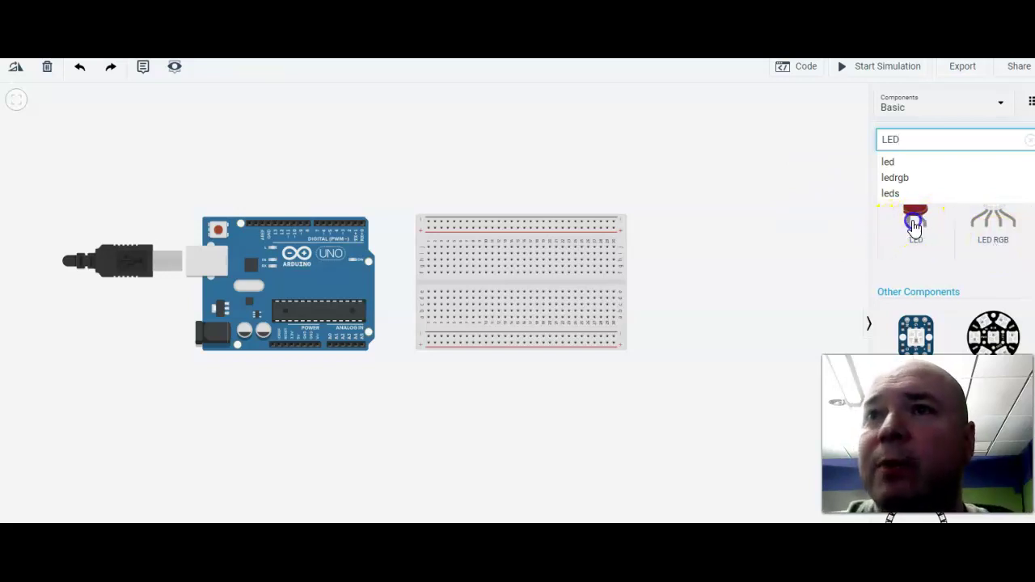
pyautogui.moveTo(914, 226); pyautogui.dragTo(511, 157)
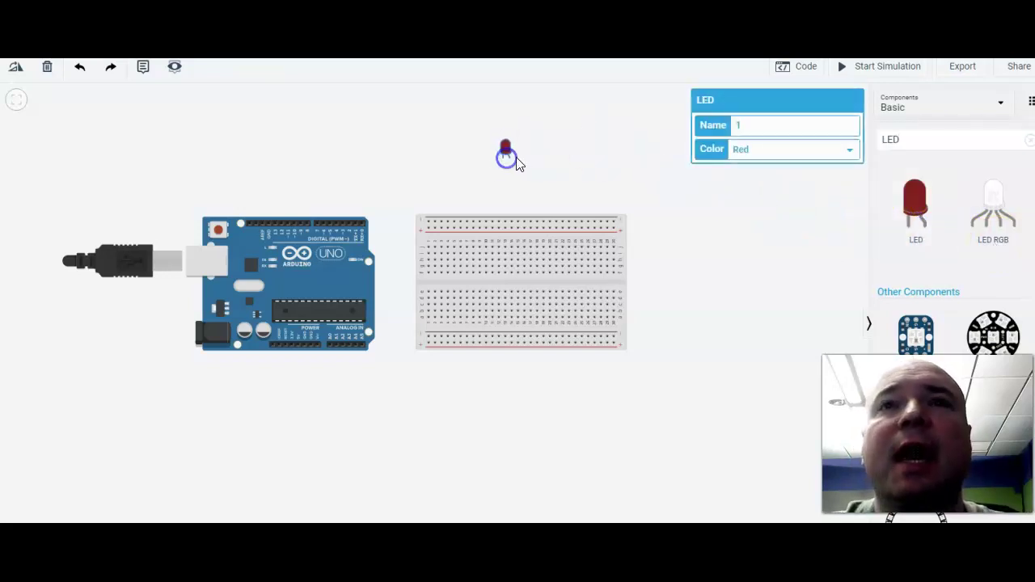
# Change the LED colour to Yellow, then Green, and finally White.
pyautogui.click(792, 156)
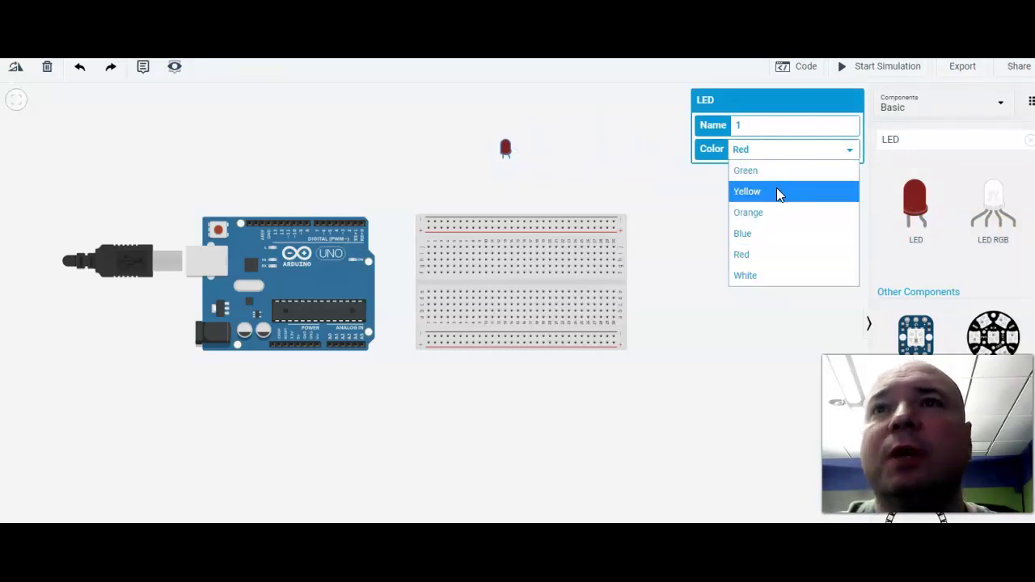
pyautogui.click(777, 188)
pyautogui.click(793, 152)
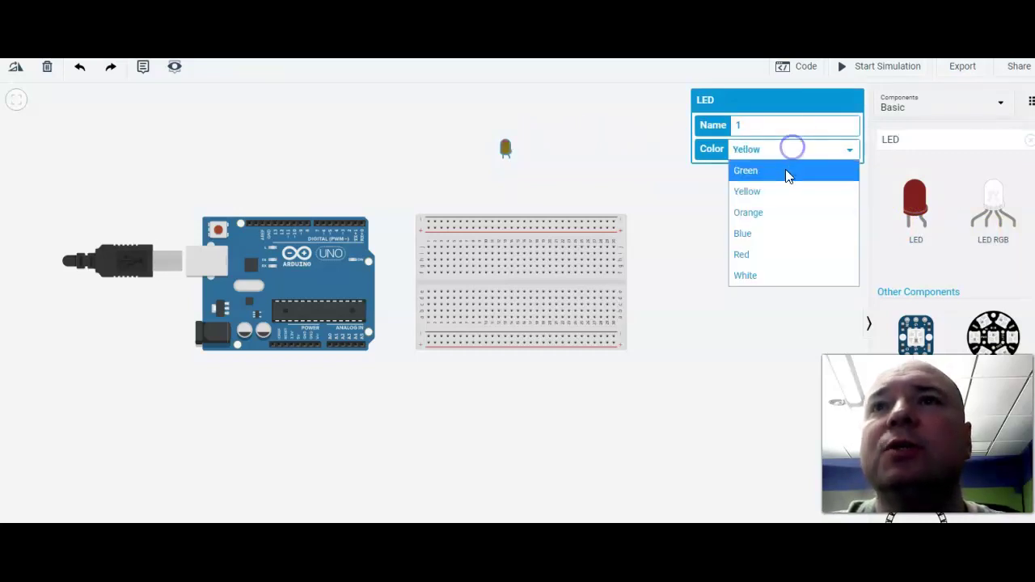
pyautogui.click(789, 170)
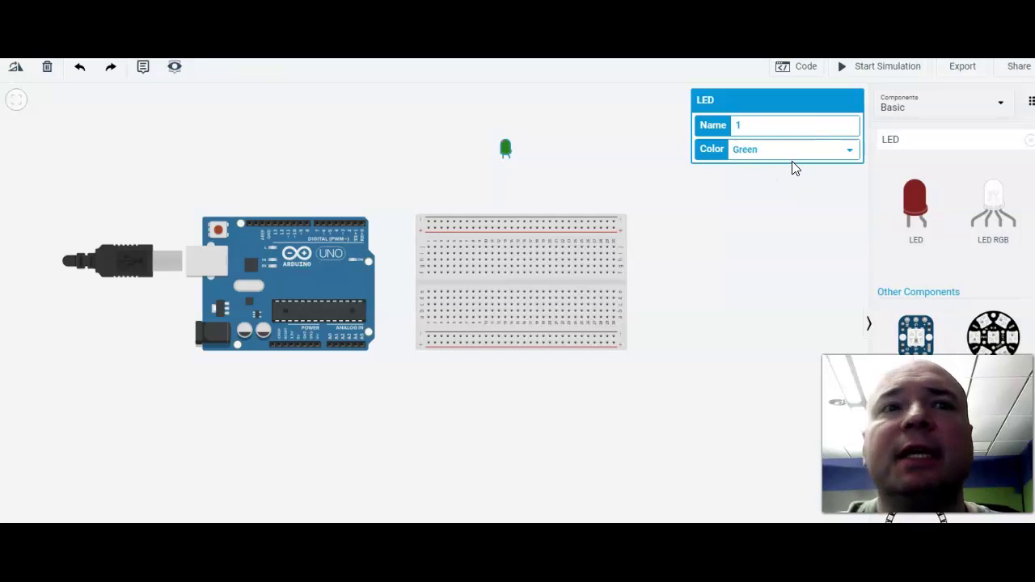
pyautogui.click(793, 153)
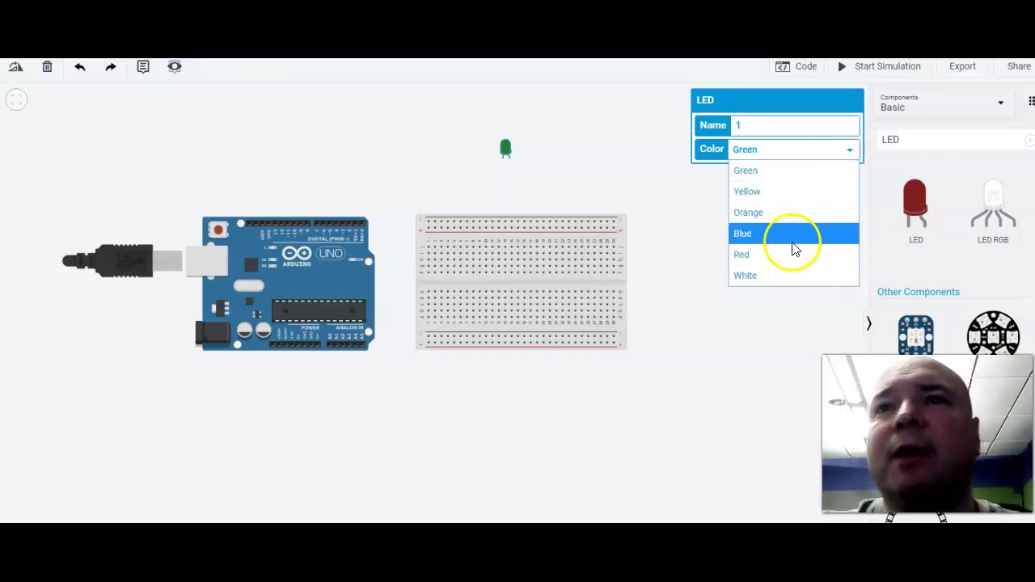
pyautogui.click(797, 278)
# Plug the white LED into holes h1 and h2 with its cathode in column 1, then zoom in.
pyautogui.moveTo(509, 151); pyautogui.dragTo(435, 250)
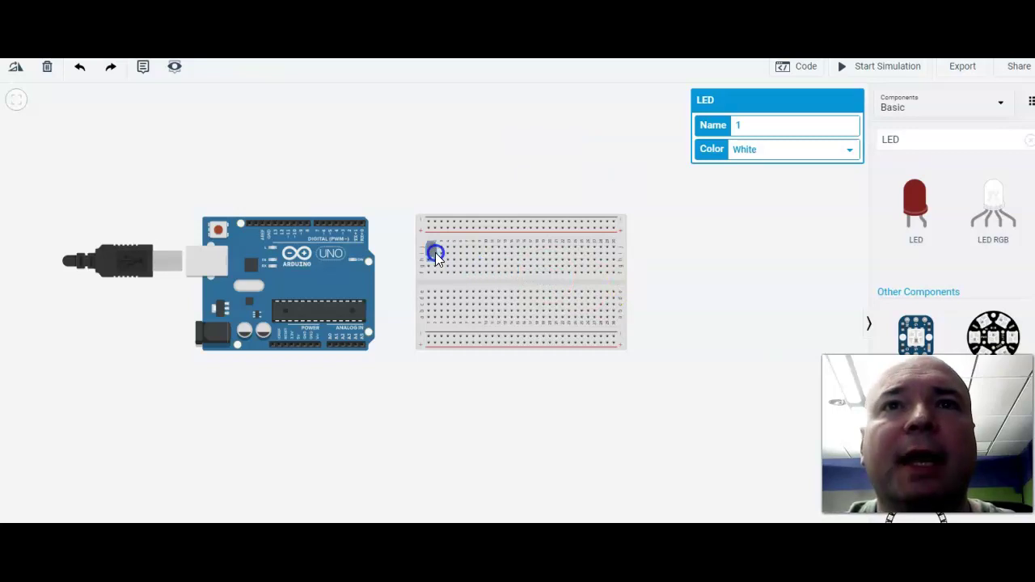
pyautogui.scroll(2, 434, 249)
pyautogui.scroll(5, 449, 271)
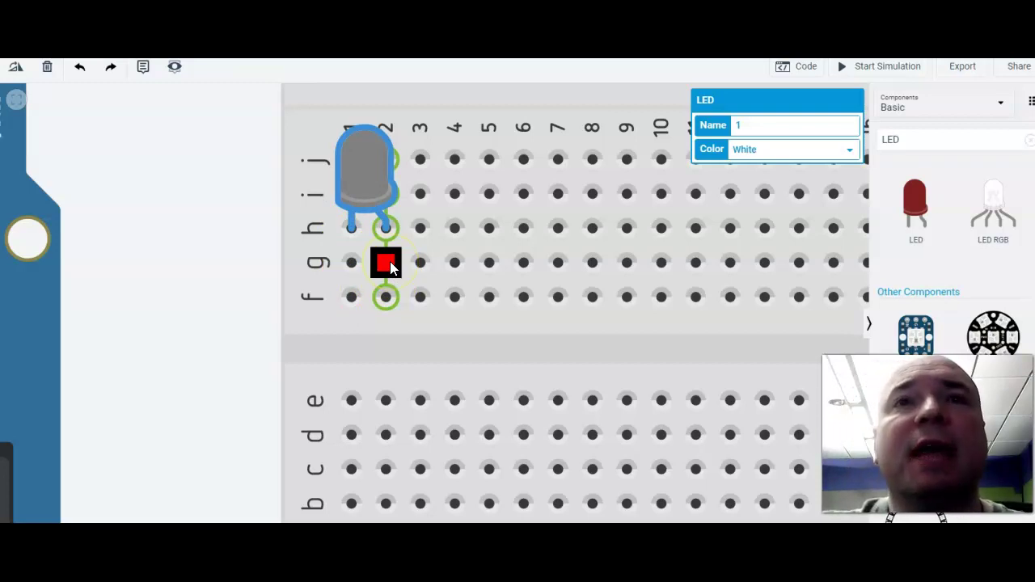
# Check the LED's anode (h2) and cathode (h1), then raise the LED into holes j1 and j2.
pyautogui.click(386, 229)
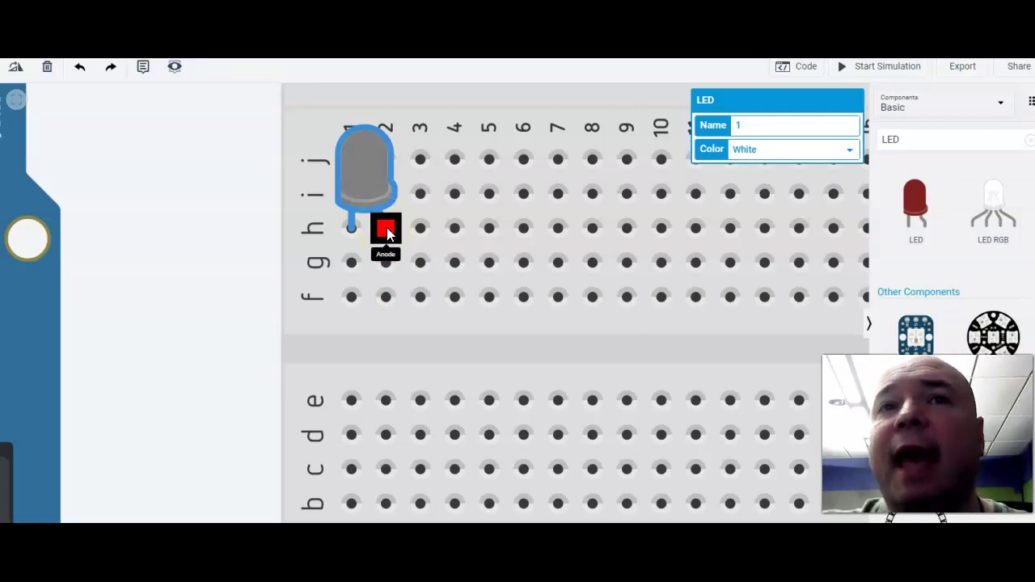
pyautogui.click(348, 233)
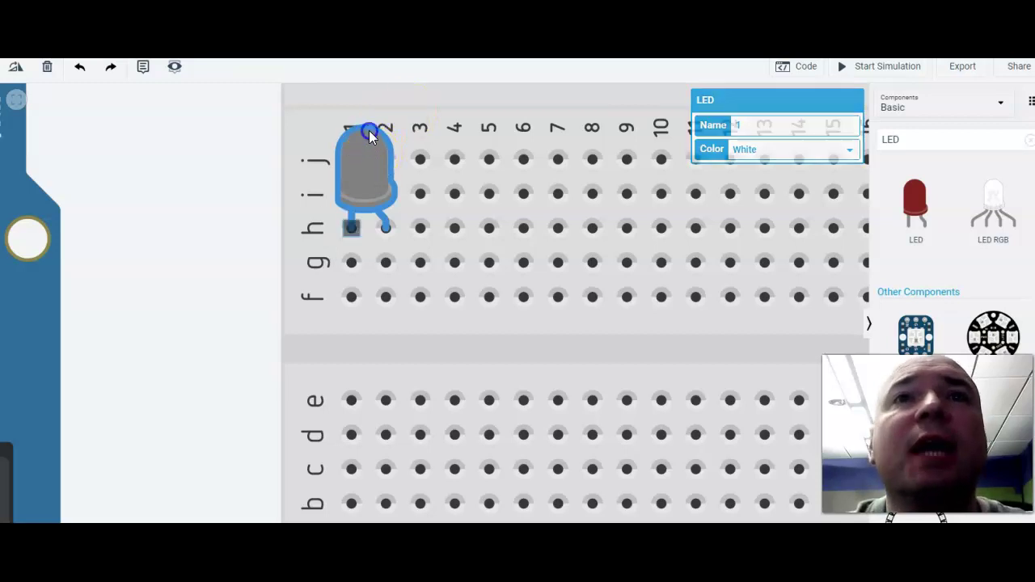
pyautogui.moveTo(369, 130); pyautogui.dragTo(377, 97)
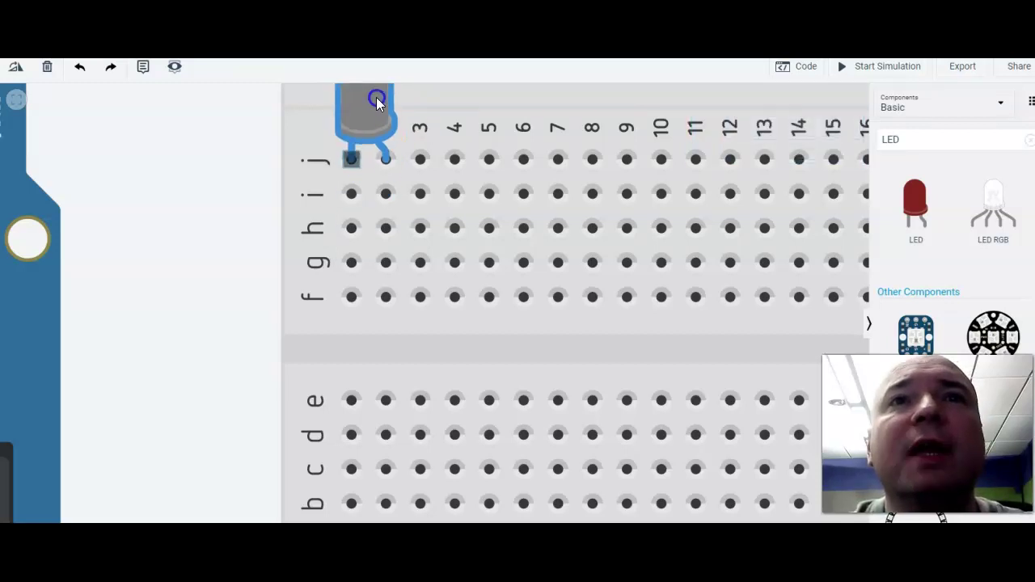
pyautogui.moveTo(370, 166); pyautogui.dragTo(323, 161)
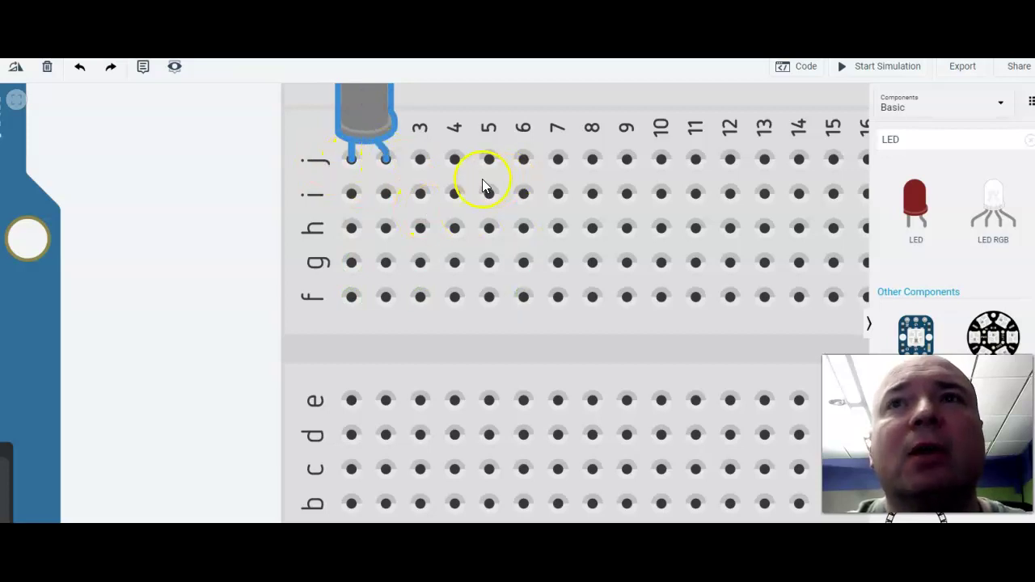
pyautogui.scroll(-3, 482, 178)
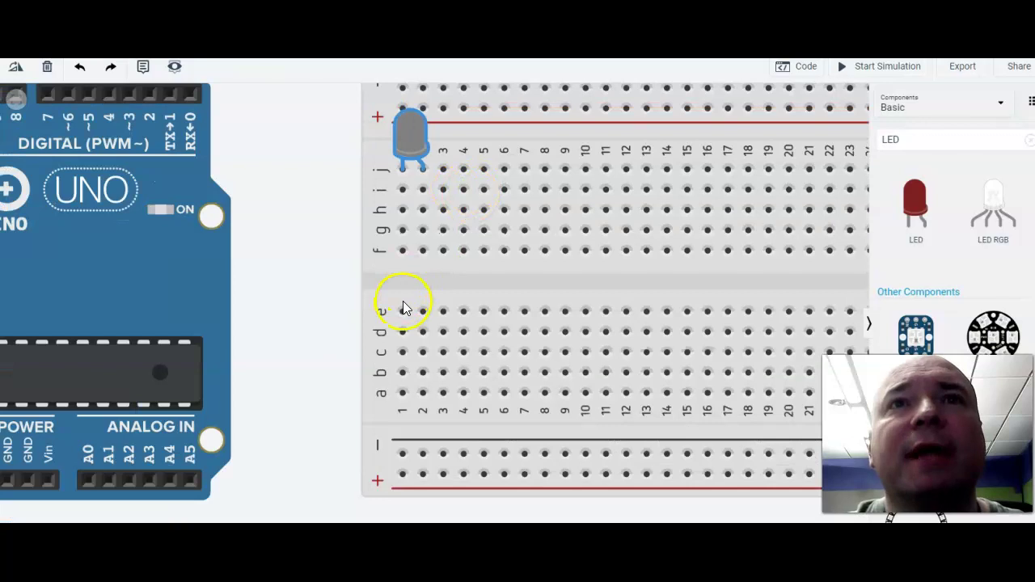